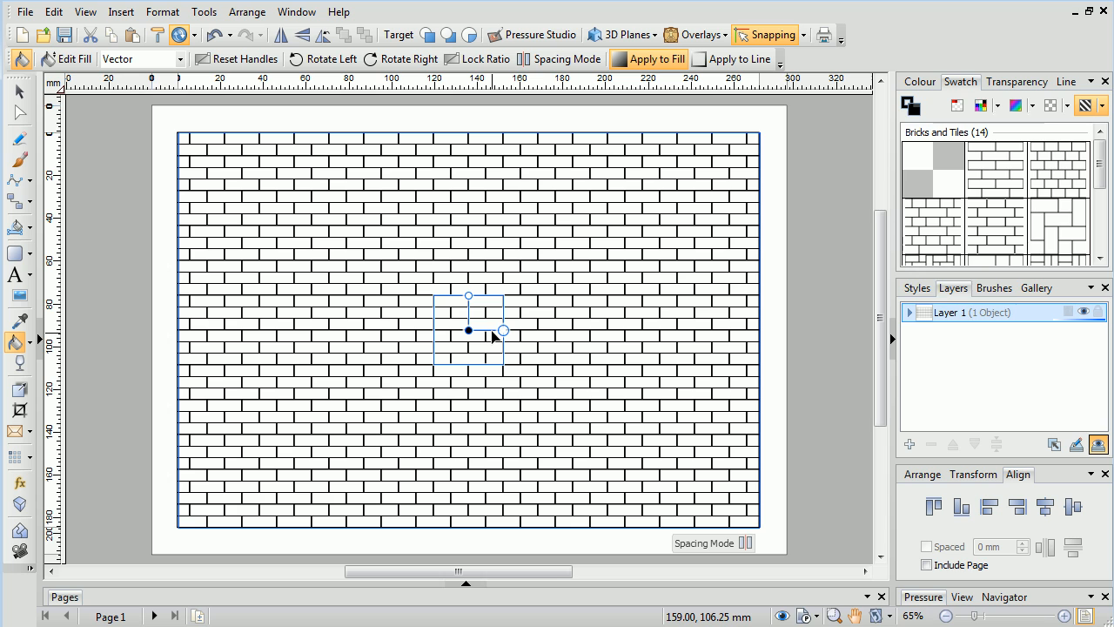
Browse the Bricks and Tiles and the line and hatch patterns among the vector fill swatches
left_click(815, 370)
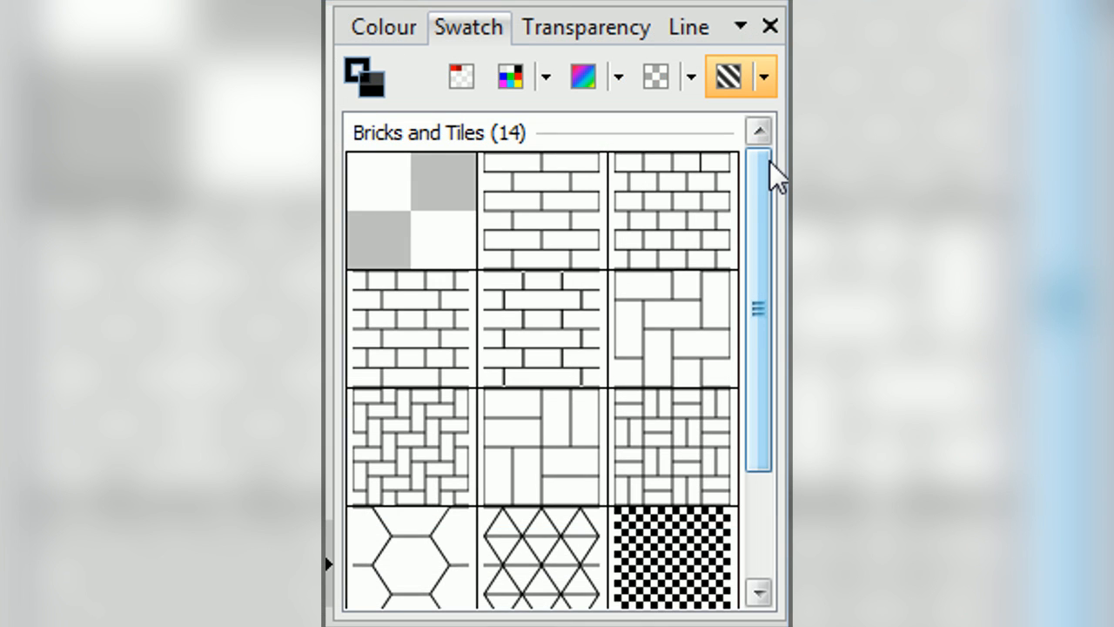
left_click_drag(759, 167, 766, 229)
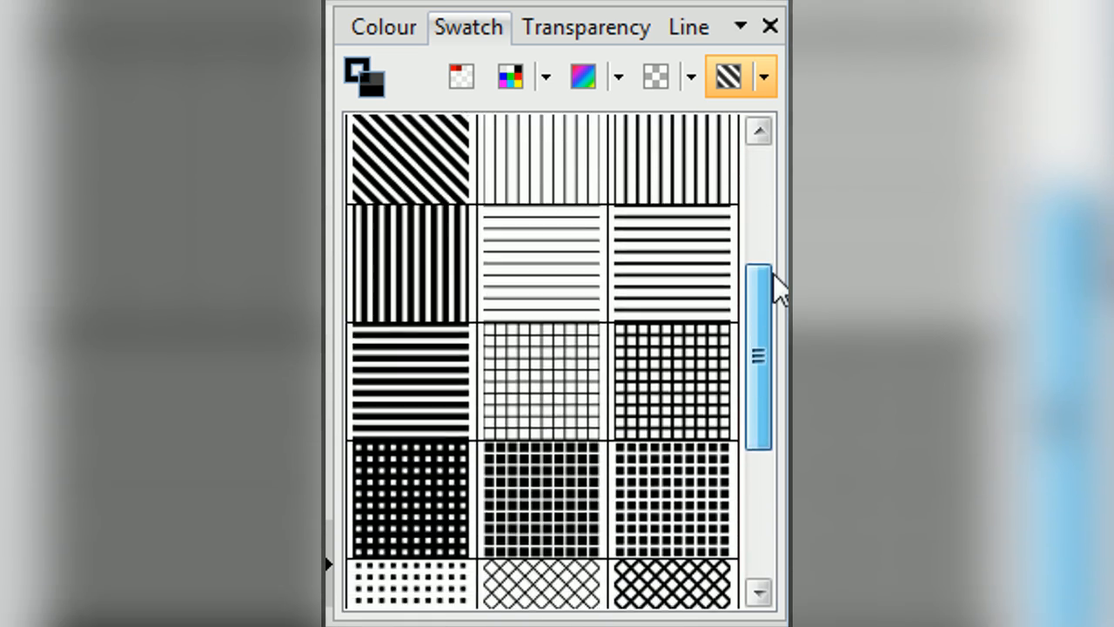
left_click_drag(772, 278, 757, 188)
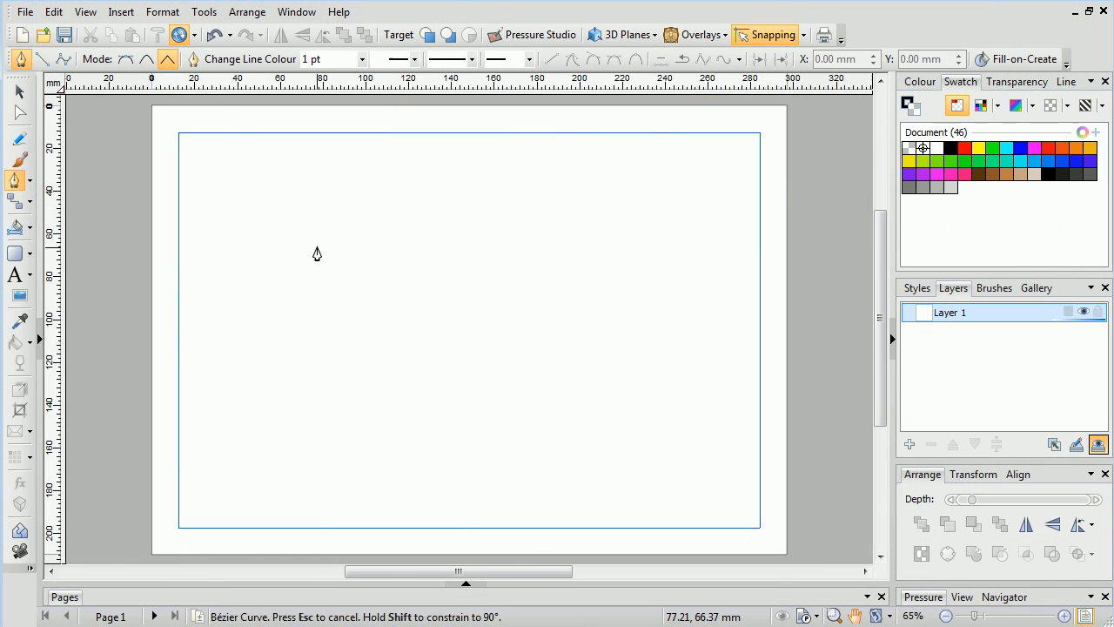
Draw a closed, irregular 11-sided straight-edged shape about 105 × 92 mm in the upper part of the page
left_click(317, 247)
left_click(354, 195)
left_click(349, 148)
left_click(408, 168)
left_click(439, 139)
left_click(522, 191)
left_click(486, 242)
left_click(542, 255)
left_click(456, 335)
left_click(417, 289)
left_click(323, 314)
left_click(317, 246)
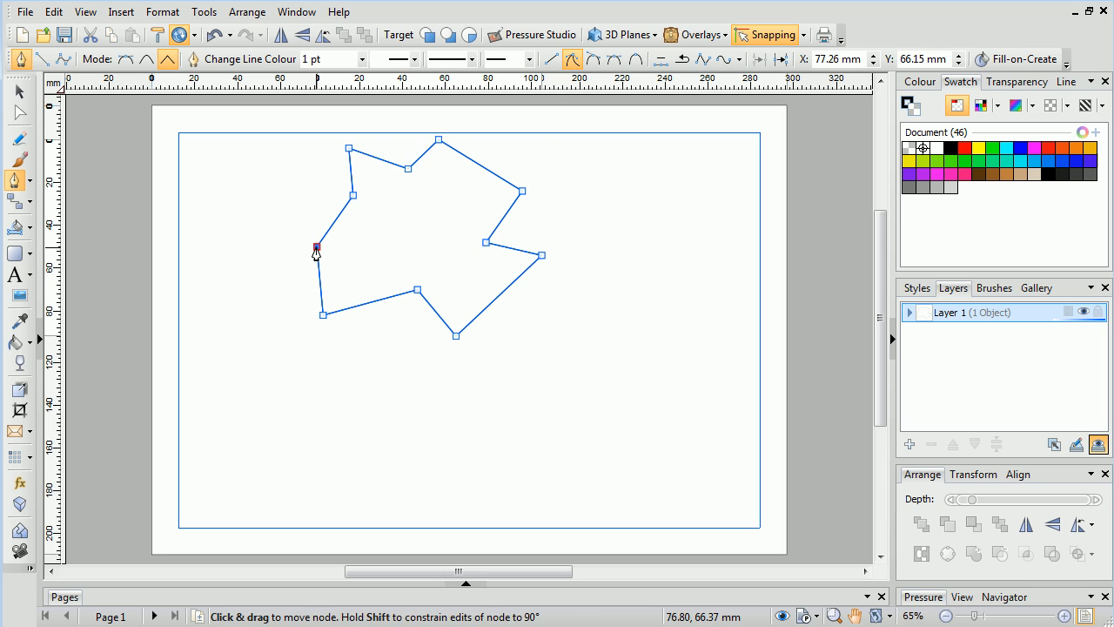
key("F2")
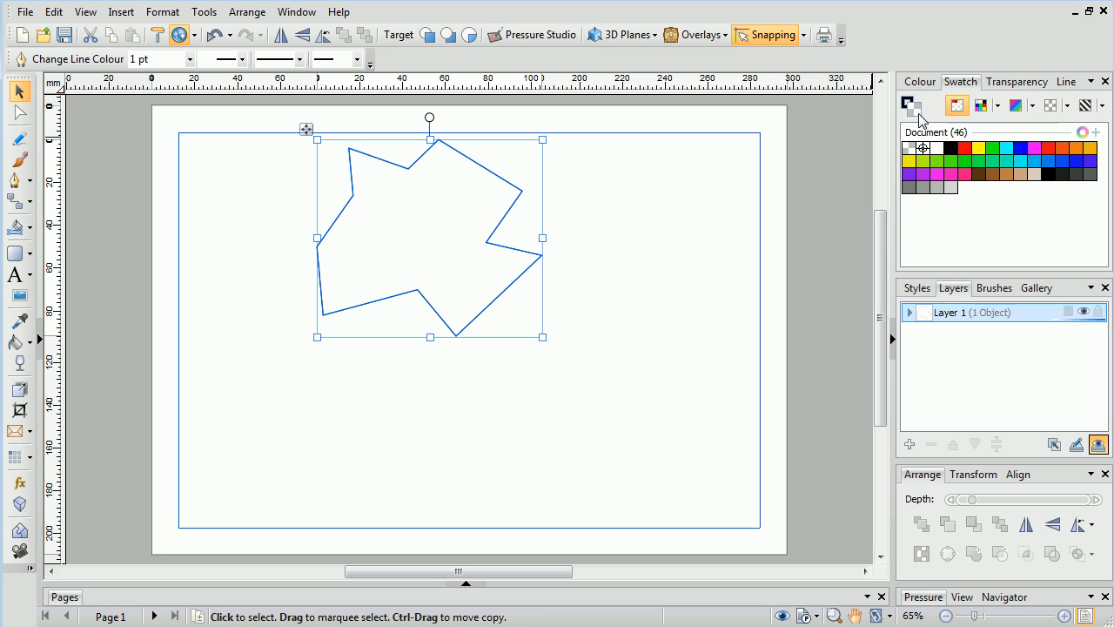
Fill the irregular shape with the first brick pattern in the second row of the Bricks and Tiles vector fills
left_click(1102, 106)
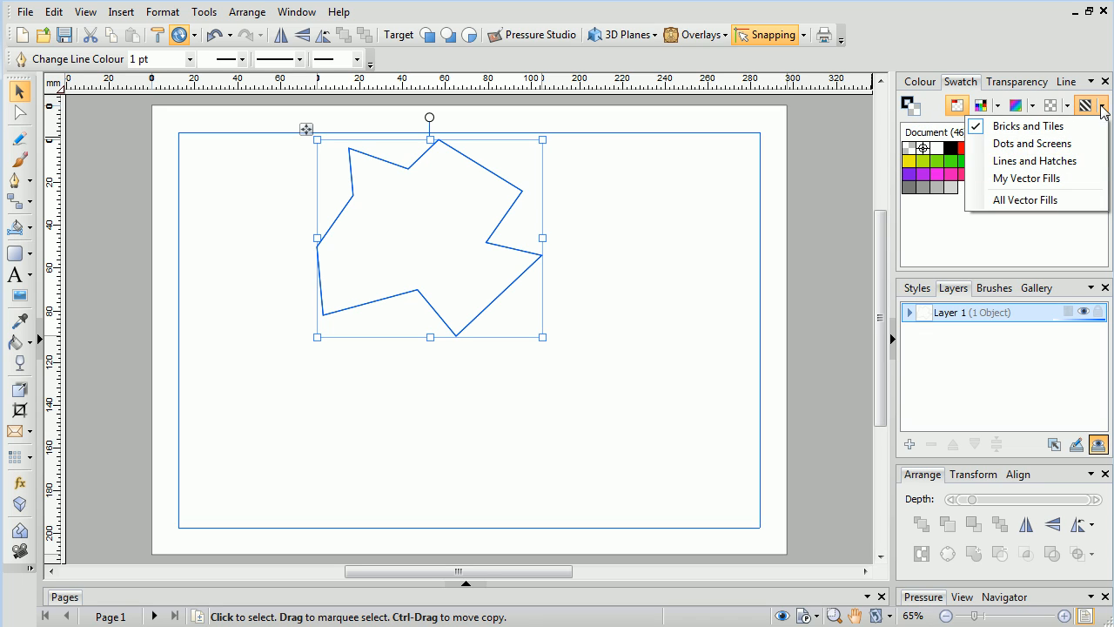
left_click(1053, 127)
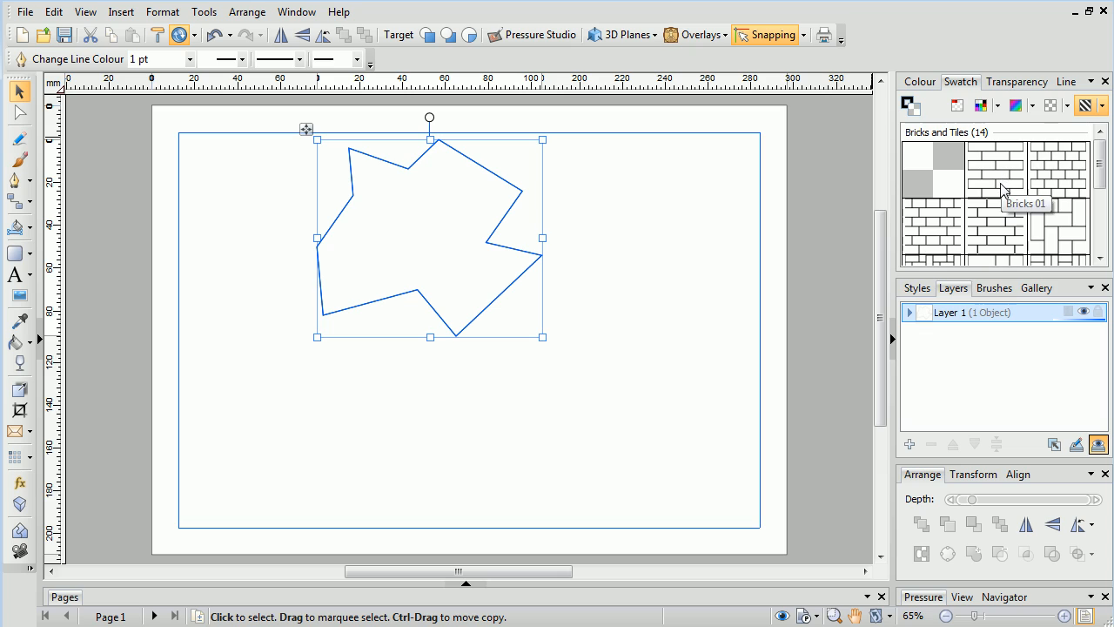
left_click(923, 235)
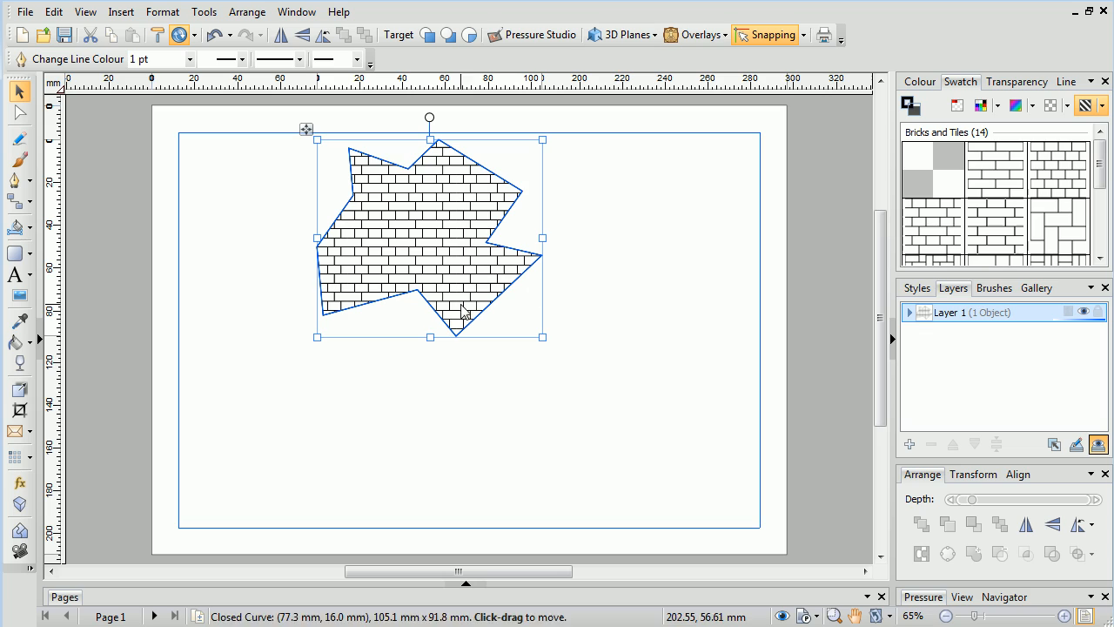
Recolour the lines of the shape's brick fill dark red with a colour from the Standard RGB palette
left_click(17, 342)
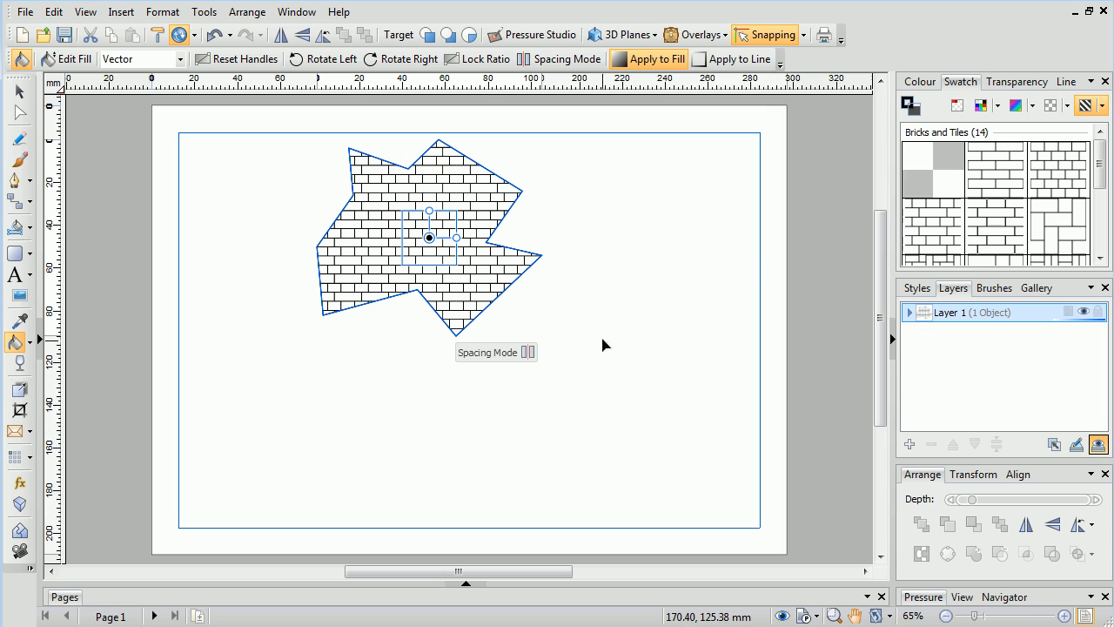
left_click(993, 110)
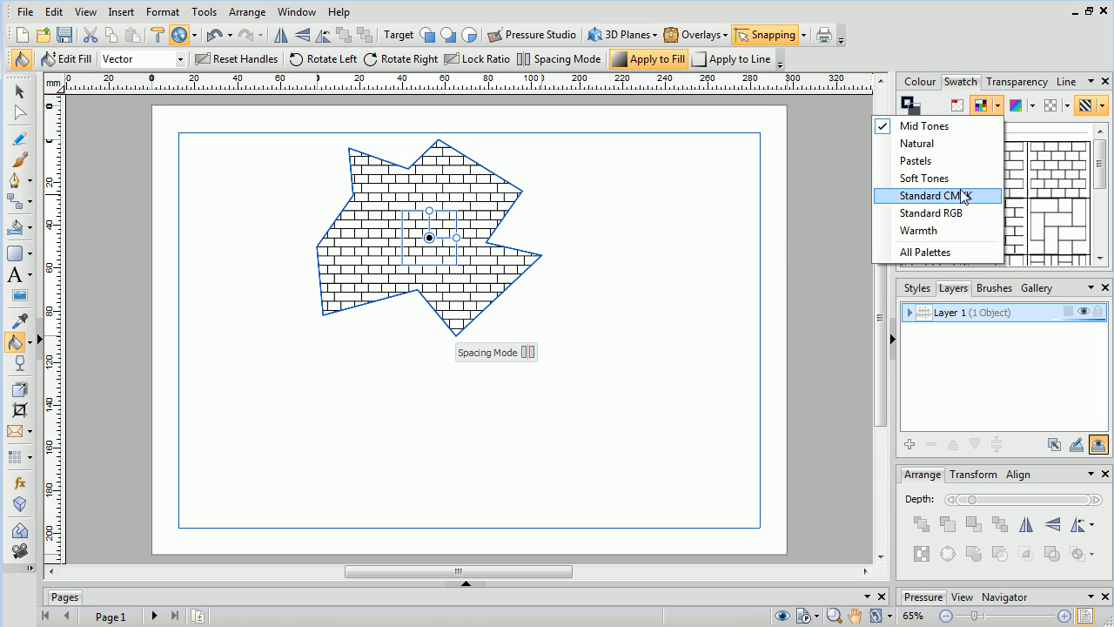
left_click(930, 213)
left_click_drag(1095, 170, 1100, 220)
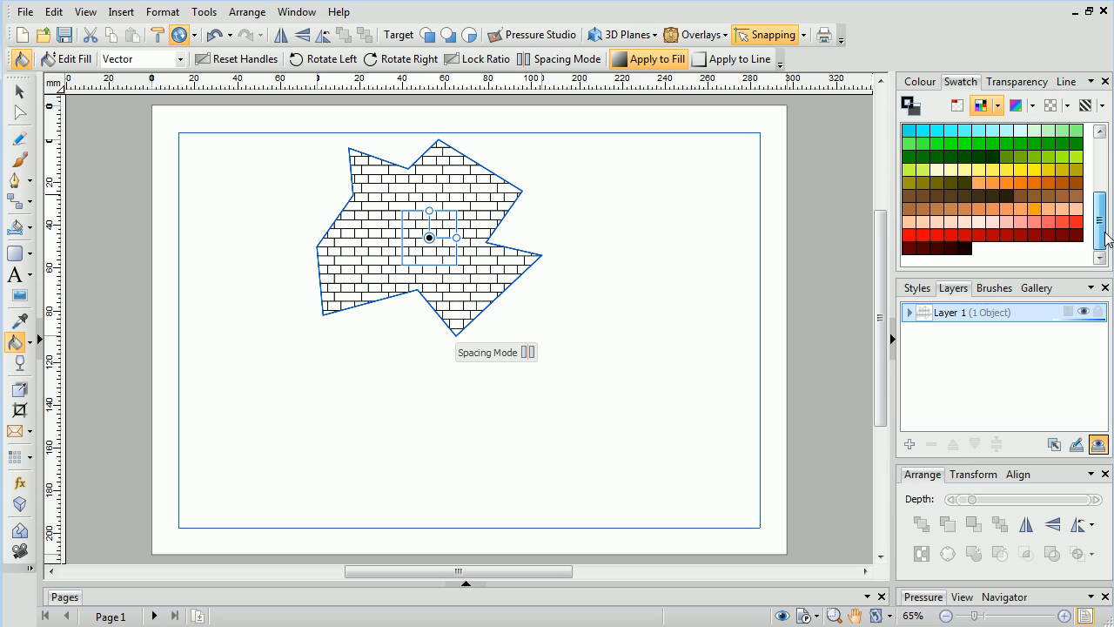
left_click(980, 240)
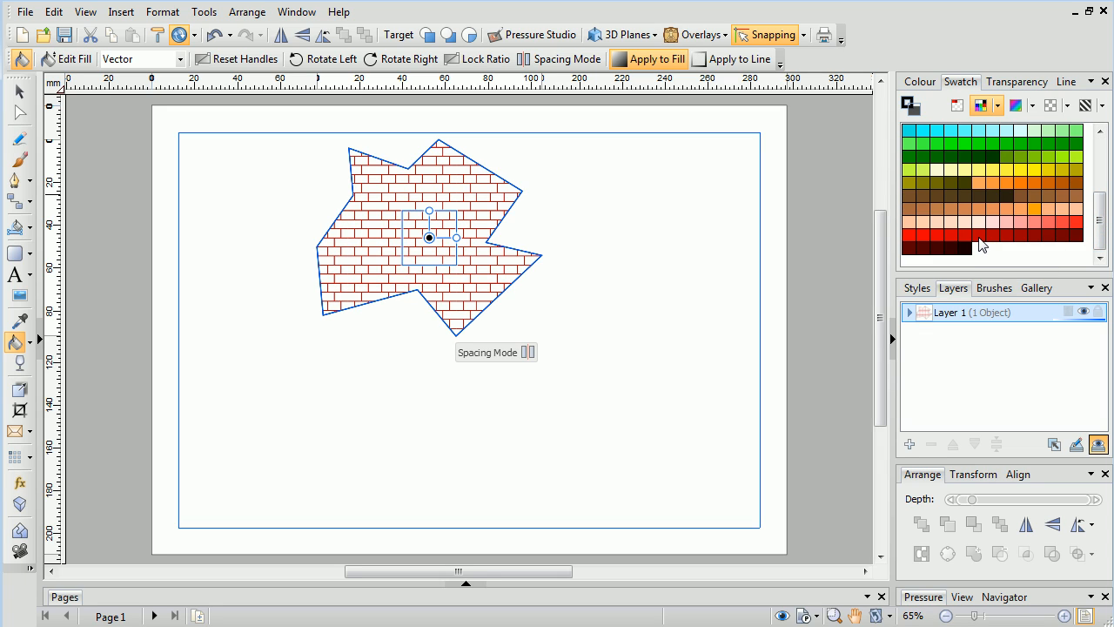
Rotate and scale the brick pattern inside the shape freehand with its fill handles
scroll(413, 217, "up", 2)
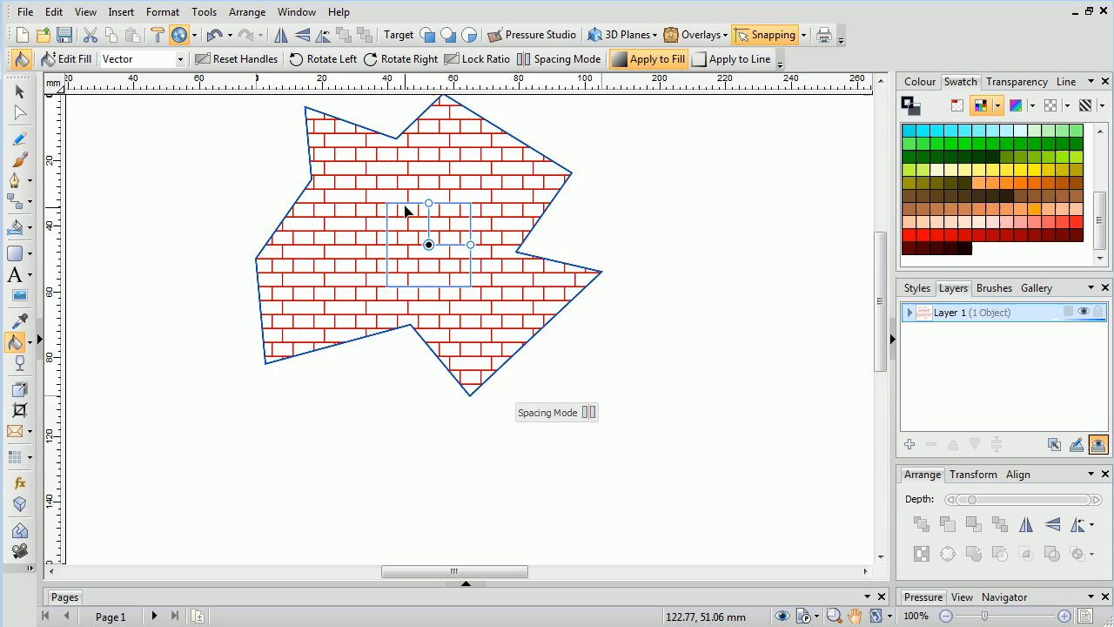
scroll(413, 246, "up", 1)
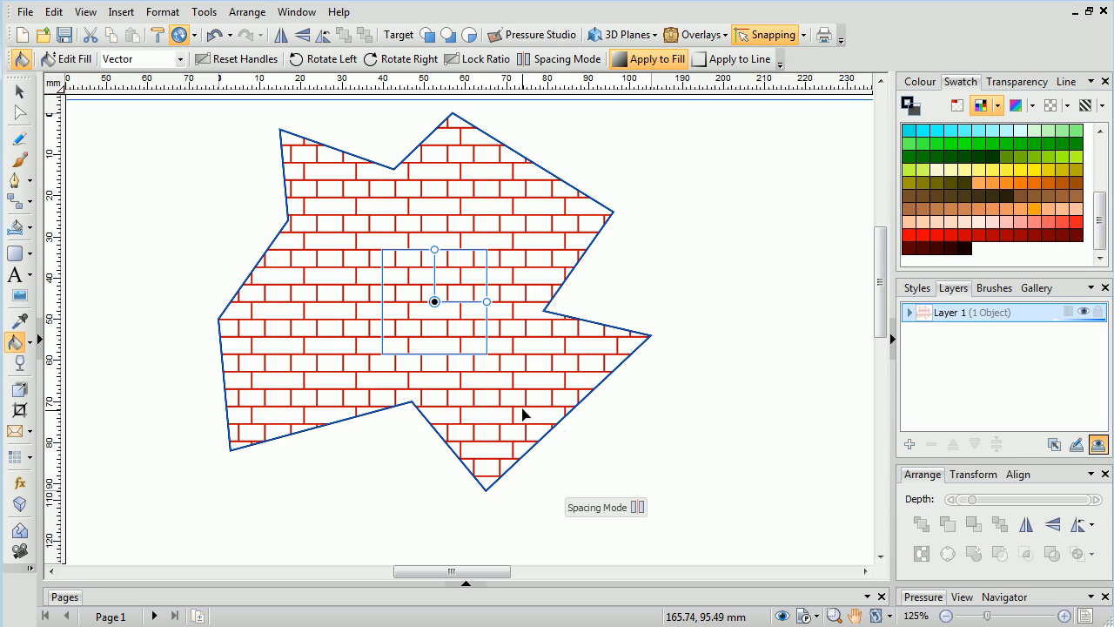
left_click_drag(434, 249, 450, 273)
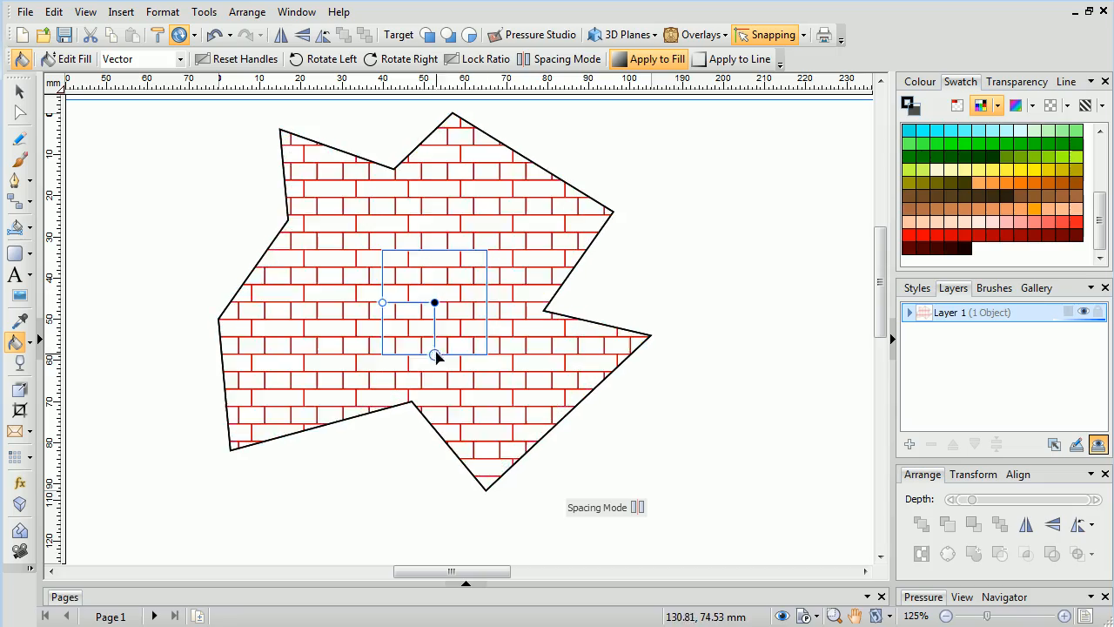
left_click_drag(394, 345, 377, 289)
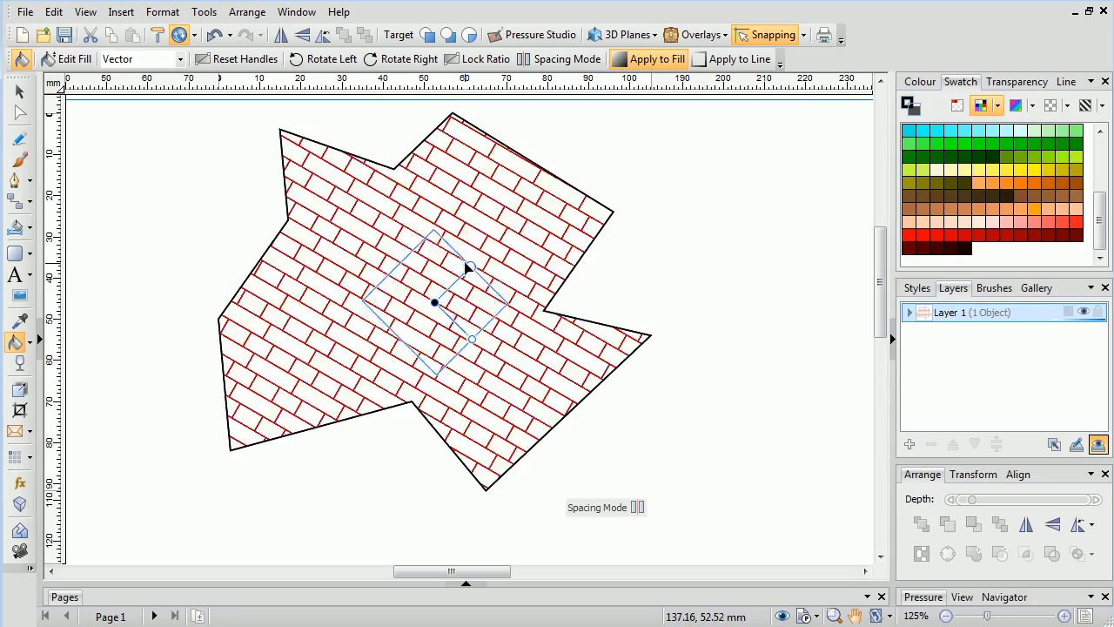
left_click_drag(458, 257, 447, 254)
left_click_drag(487, 303, 488, 306)
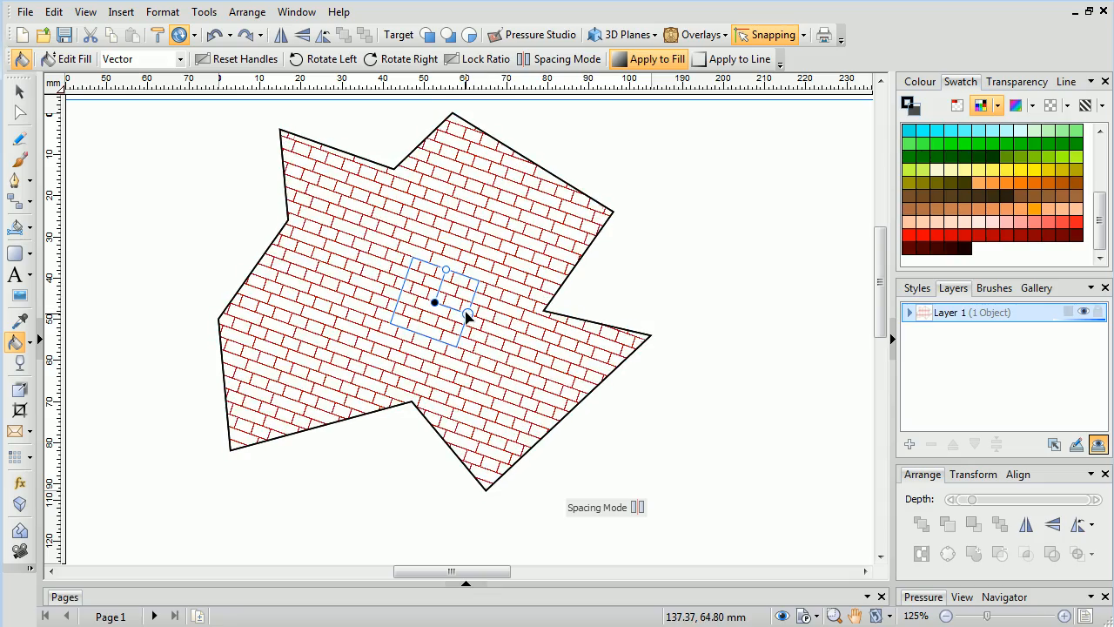
left_click_drag(491, 258, 490, 305)
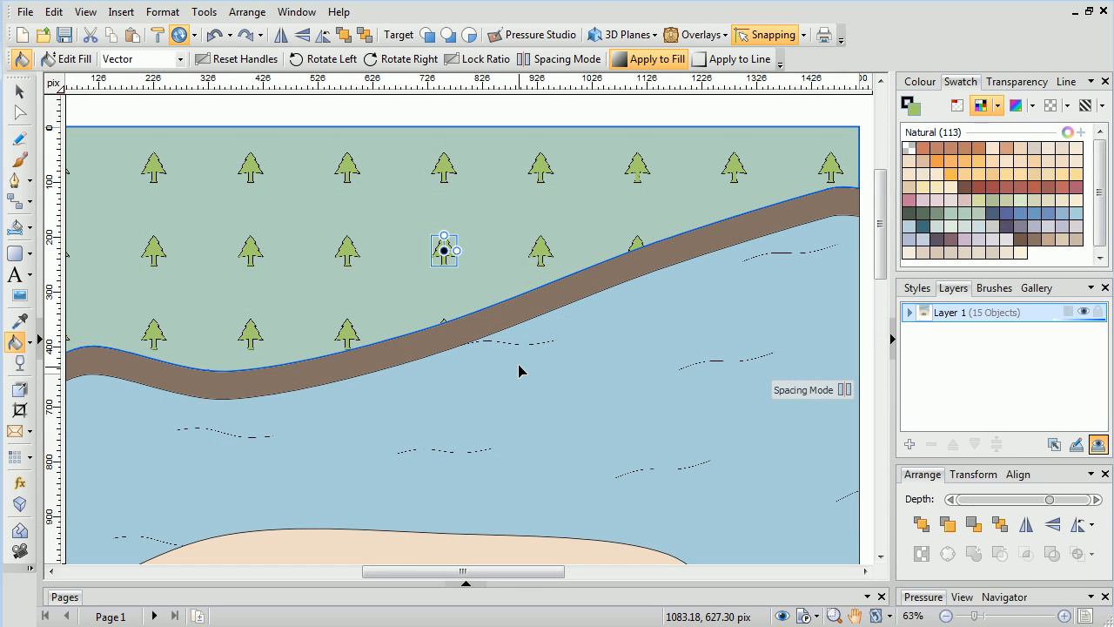
Adjust the tree fill in spacing mode to pack the trees closer together in slanted rows, leaving the illustration deselected
left_click(792, 390)
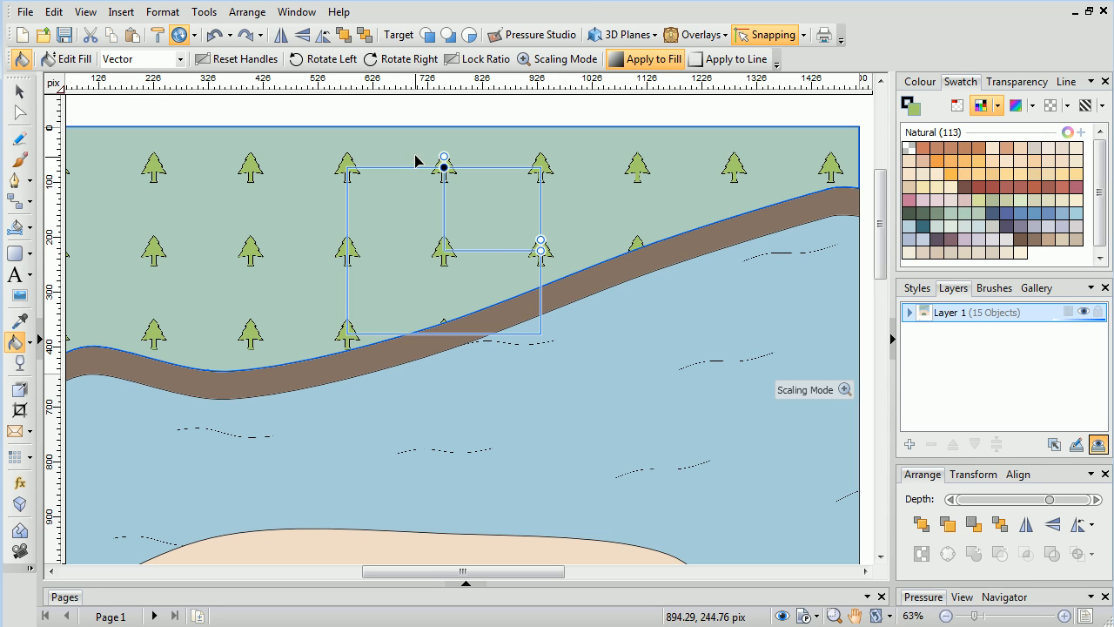
left_click_drag(444, 167, 380, 202)
left_click_drag(541, 250, 557, 218)
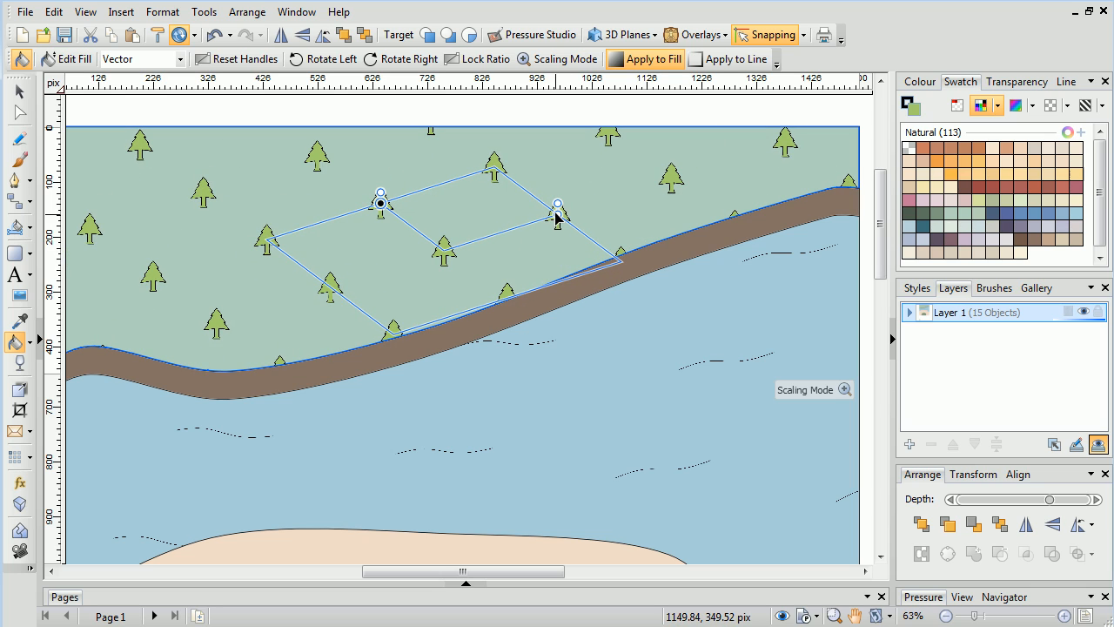
mouse_move(381, 193)
left_mouse_down()
mouse_move(393, 202)
mouse_move(381, 193)
mouse_move(367, 209)
mouse_move(398, 204)
left_mouse_up()
left_click_drag(557, 206, 523, 235)
left_click_drag(380, 204, 398, 222)
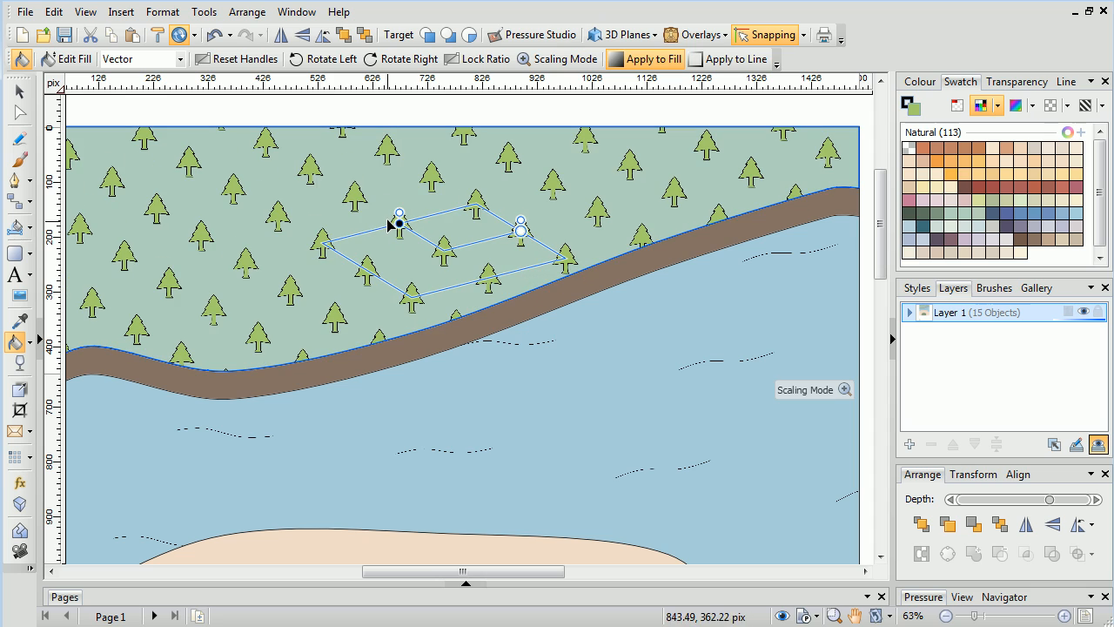
key("v")
scroll(490, 412, "down", 1)
scroll(490, 412, "down", 1)
key("Escape")
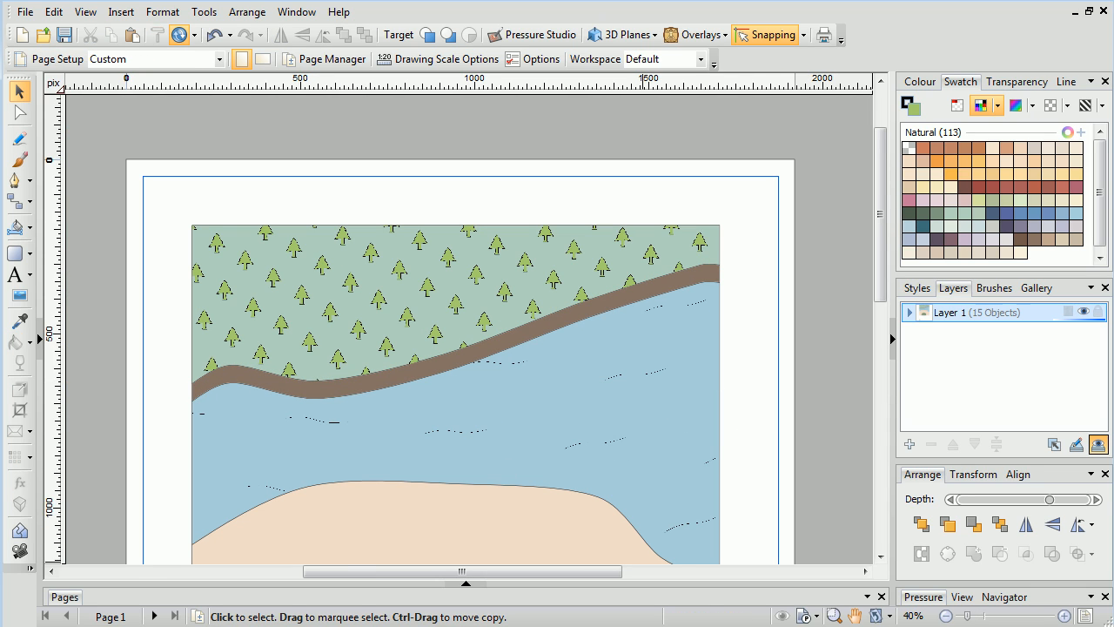
Create a vector fill named Ellipses in My Vector Fills from the four coloured circles
left_click_drag(345, 192, 611, 466)
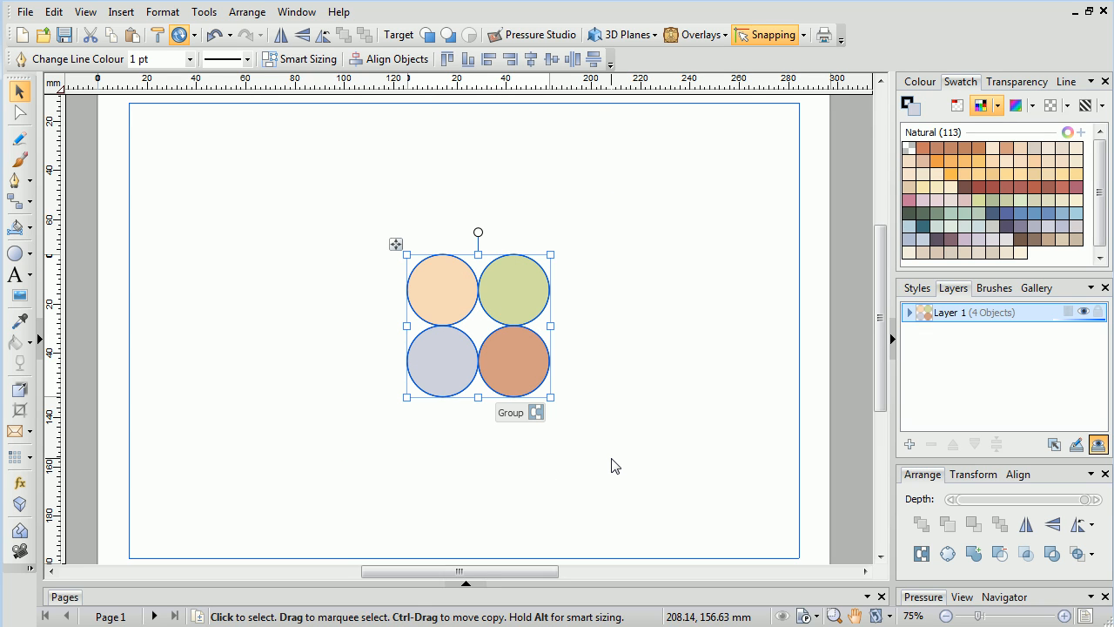
left_click(1103, 106)
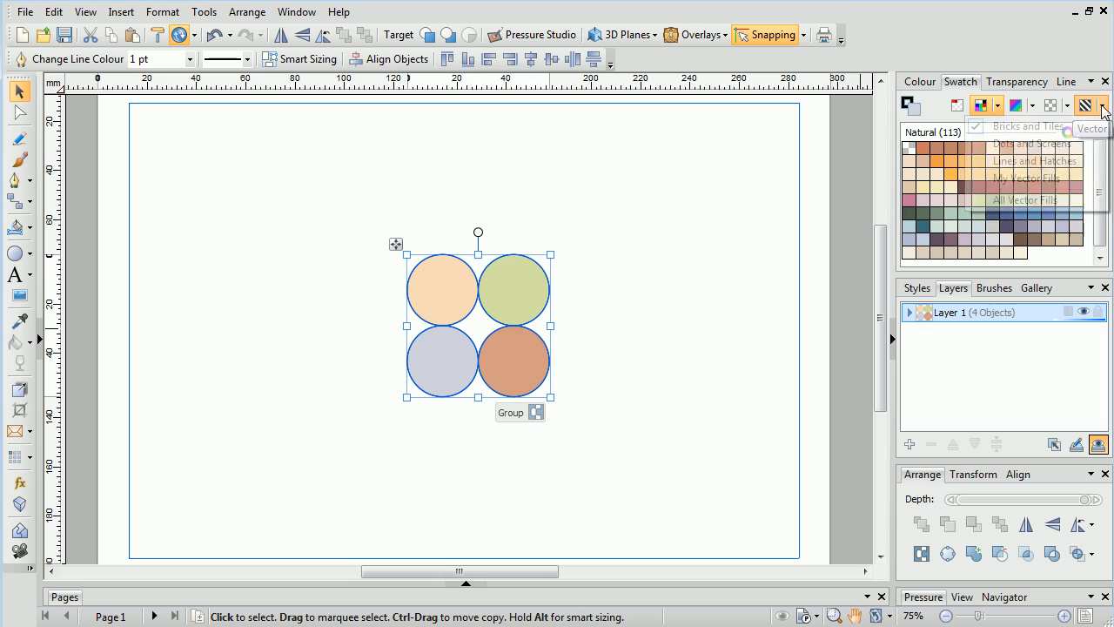
left_click(1033, 179)
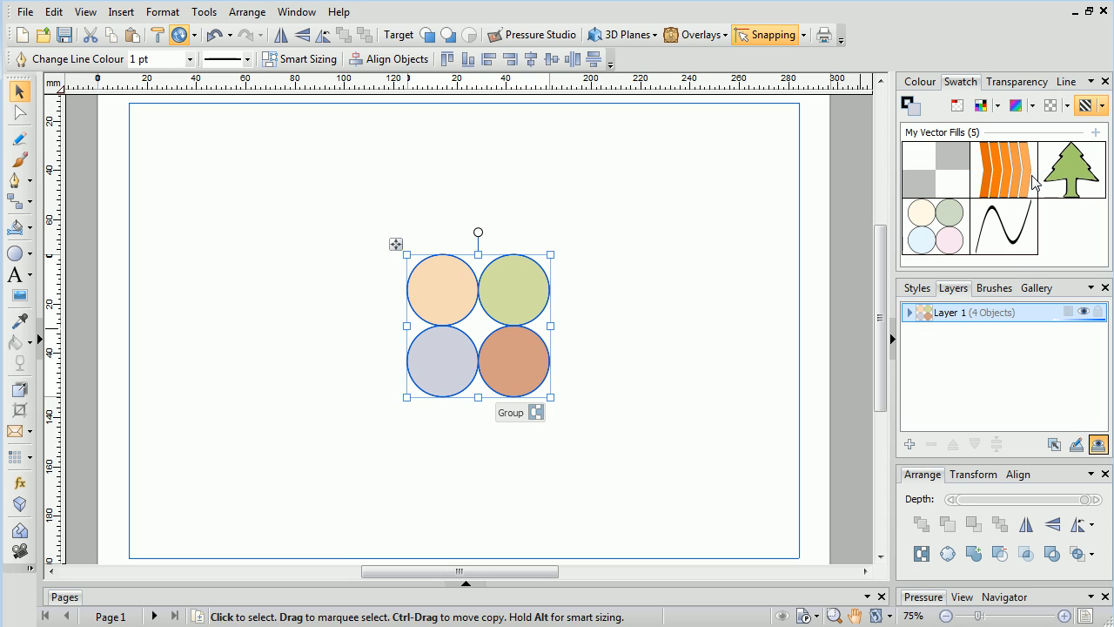
left_click(1100, 131)
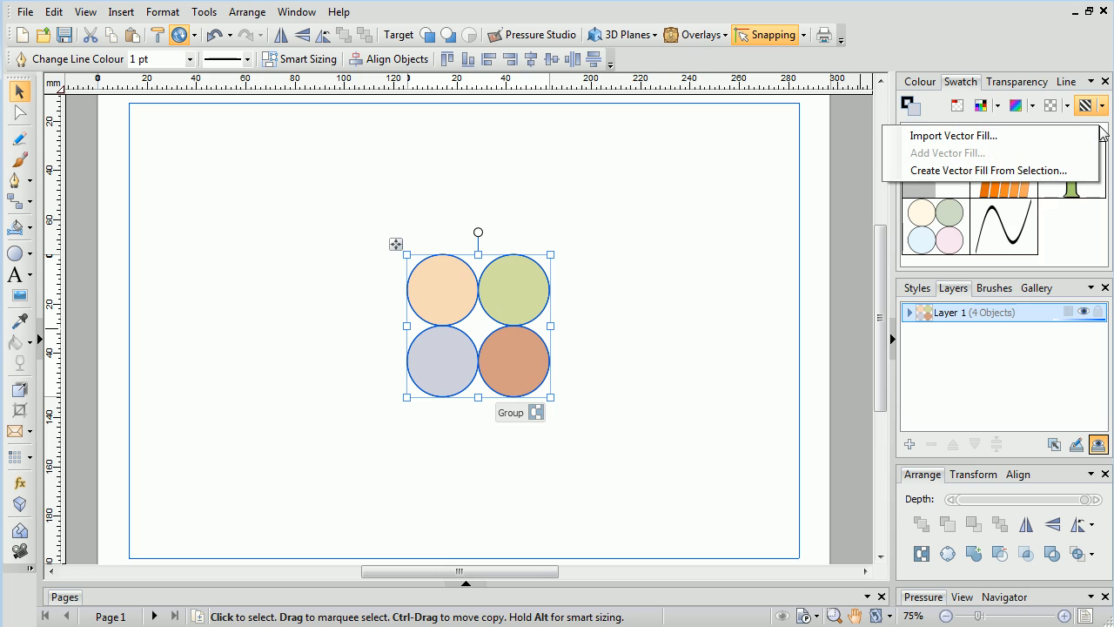
left_click(1061, 171)
type("Ellipses")
left_click(551, 357)
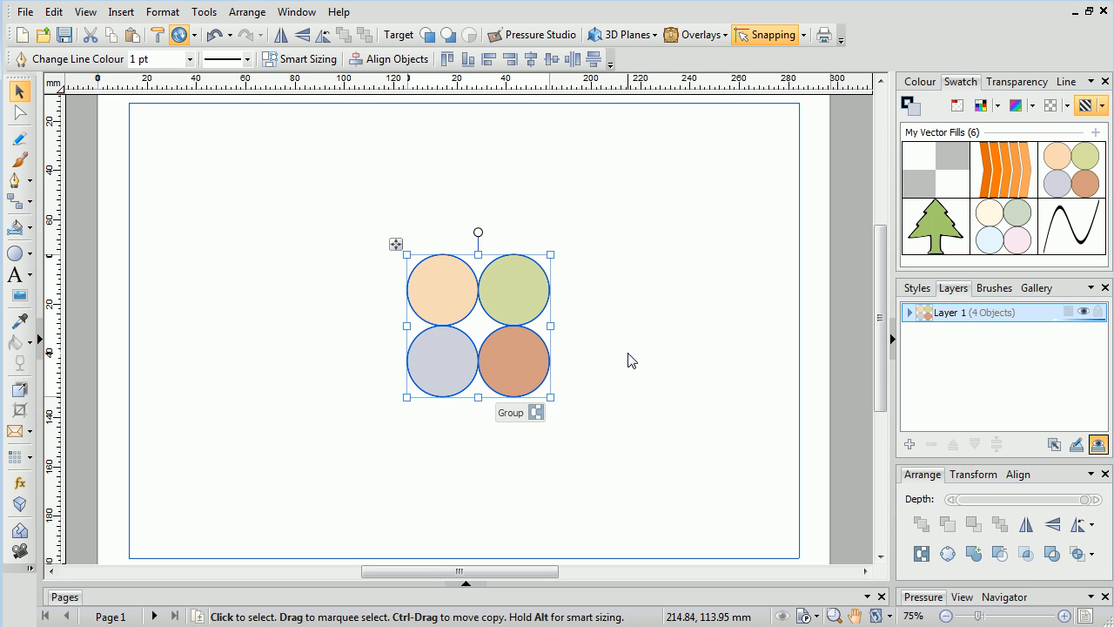
Draw a rectangle about 270 × 182 mm across the page, filled with the four-circle pattern
left_click_drag(178, 135, 757, 526)
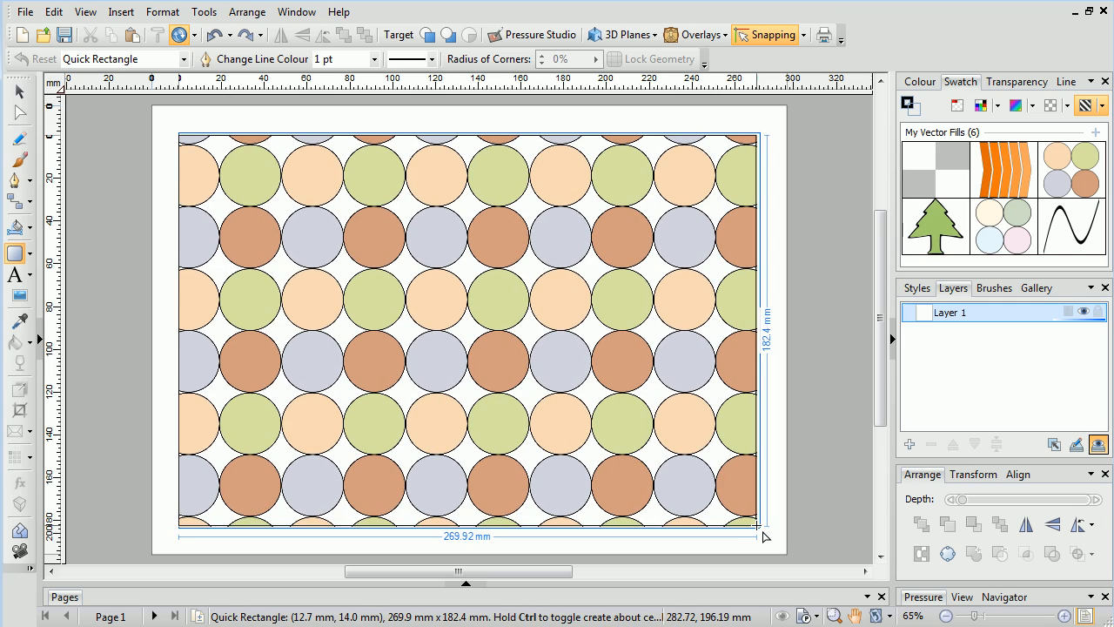
key("Escape")
key("Escape")
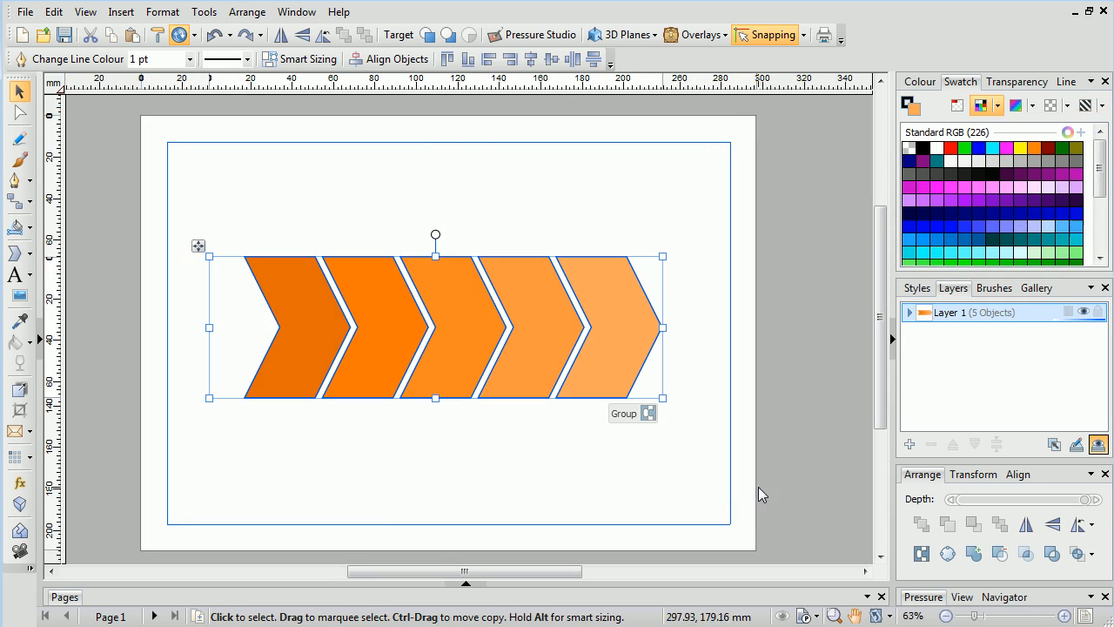
Create a vector fill named Chevrons Orange in My Vector Fills from the five selected chevrons
left_click(1102, 105)
left_click(1019, 177)
left_click(1085, 106)
left_click(982, 174)
type("Chevrons Orange")
left_click(565, 353)
Draw a rectangle about 272 × 183 mm filled with the orange chevrons and scale its pattern down
left_click_drag(186, 127, 756, 527)
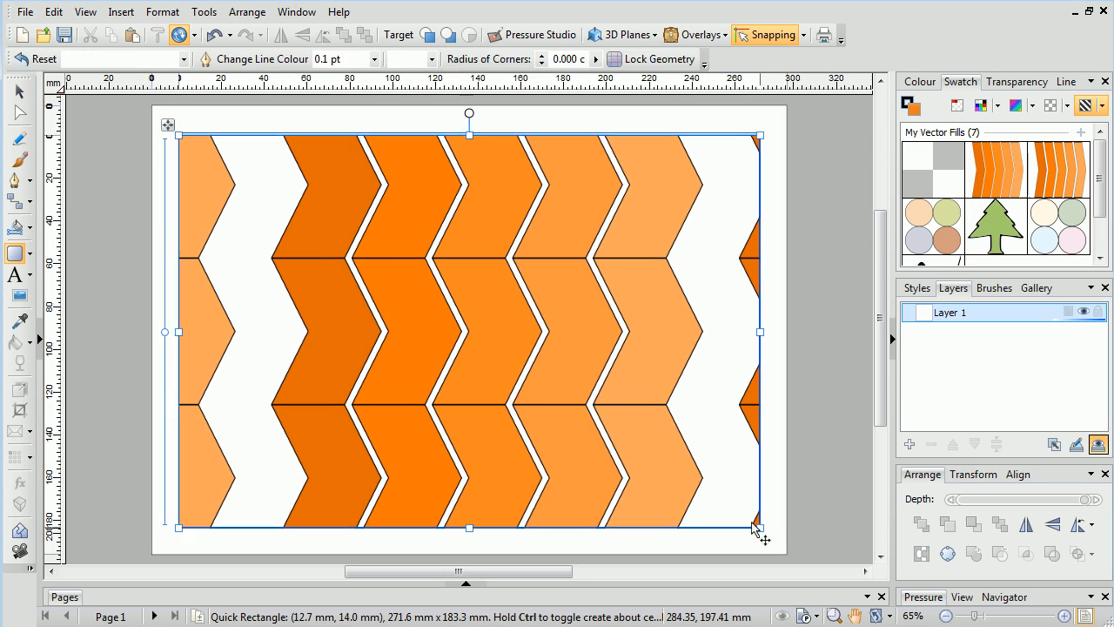
left_click(15, 342)
left_click_drag(705, 332, 585, 336)
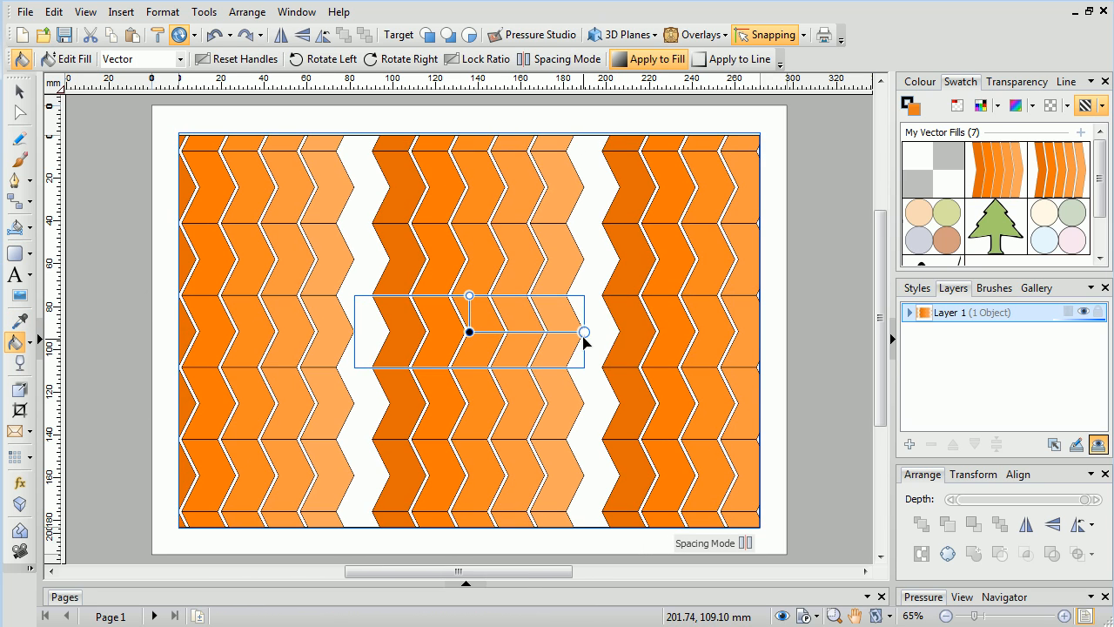
Reduce the horizontal spacing of the chevron fill in spacing mode until the repeated chevrons overlap without white gaps
left_click(719, 542)
left_click_drag(470, 258, 539, 278)
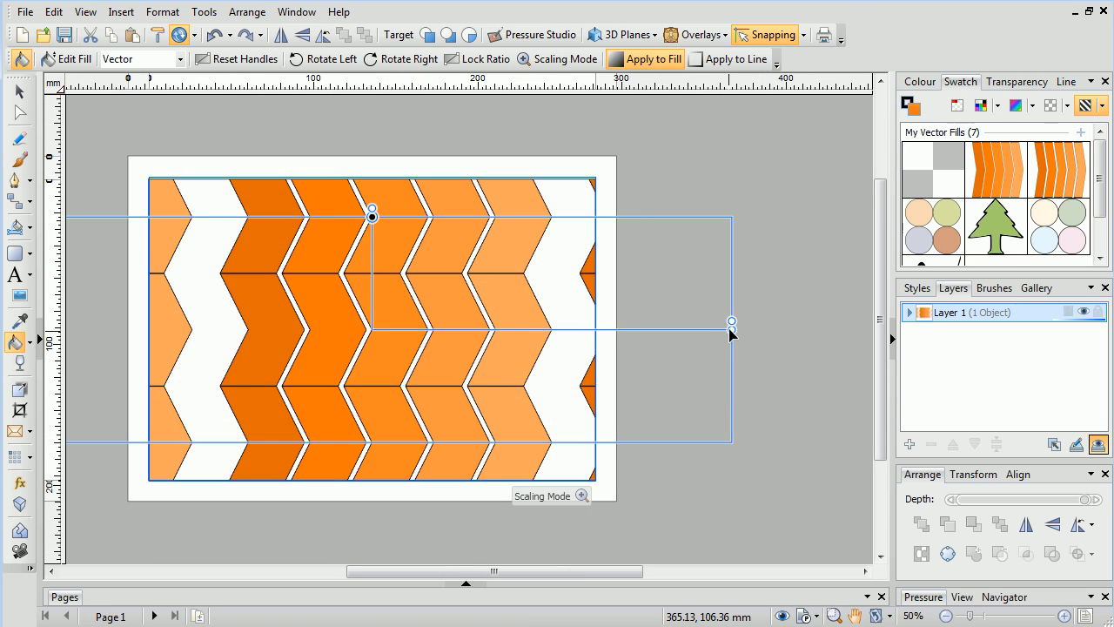
left_click_drag(730, 325, 550, 325)
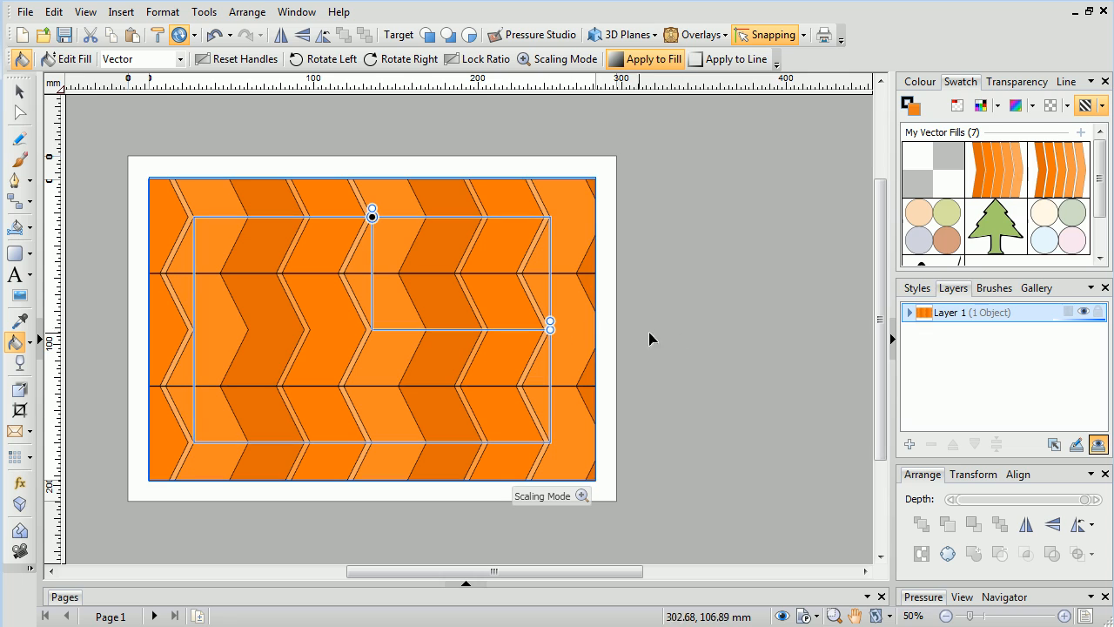
left_click(674, 377)
left_click(1086, 616)
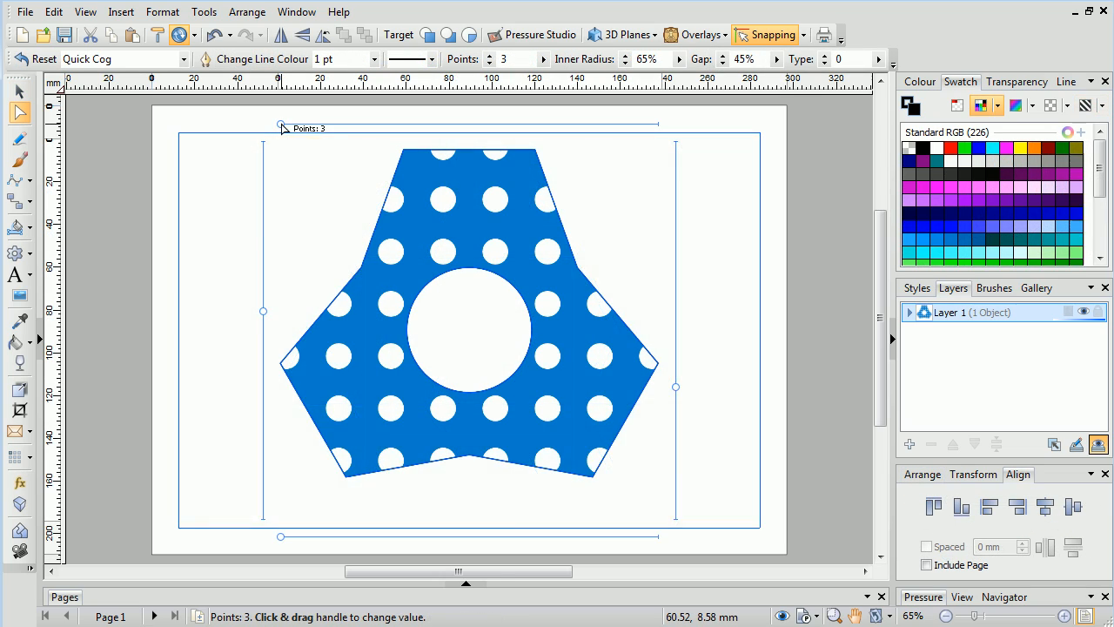
Increase the number of points on the blue dotted cog shape
left_click_drag(282, 124, 671, 145)
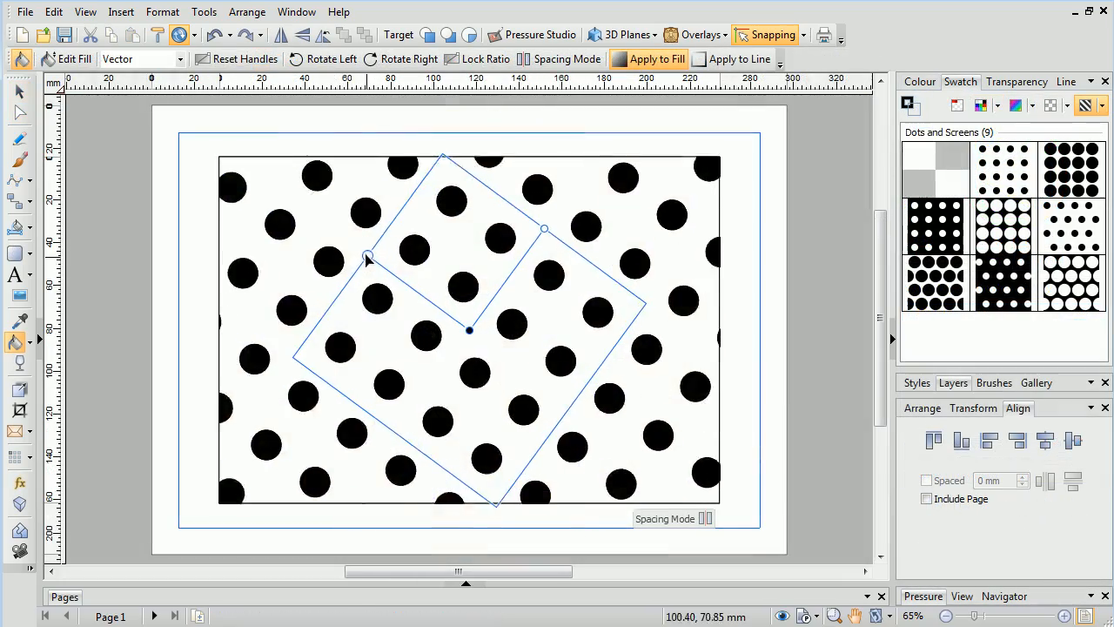
Rotate and resize the black dot pattern filling the rectangle with its fill handles
left_click_drag(368, 259, 313, 247)
left_click_drag(317, 287, 406, 374)
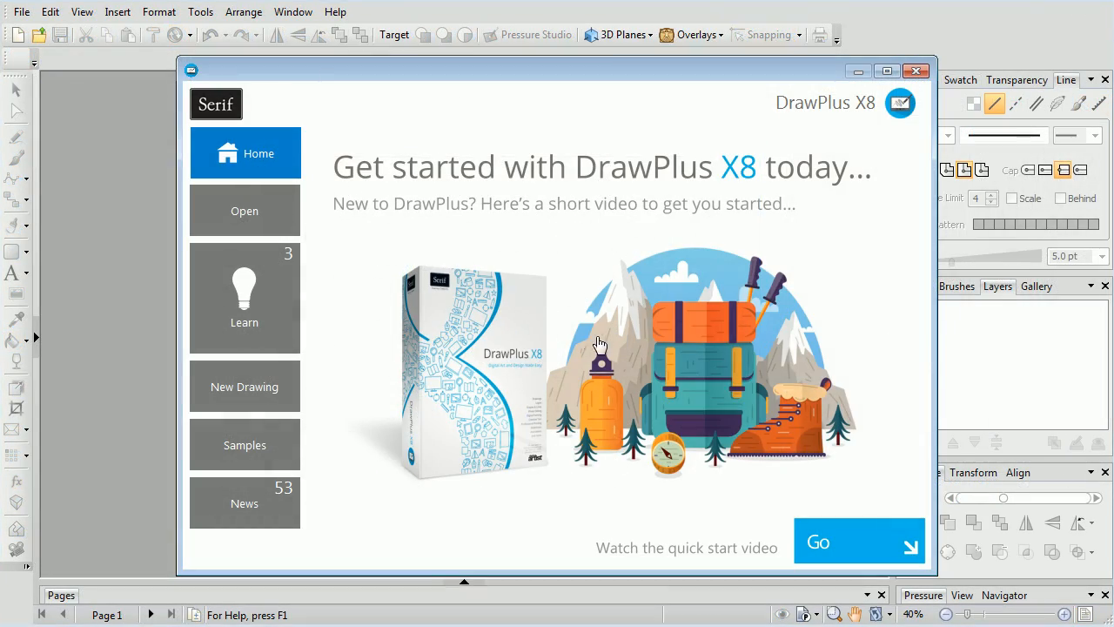